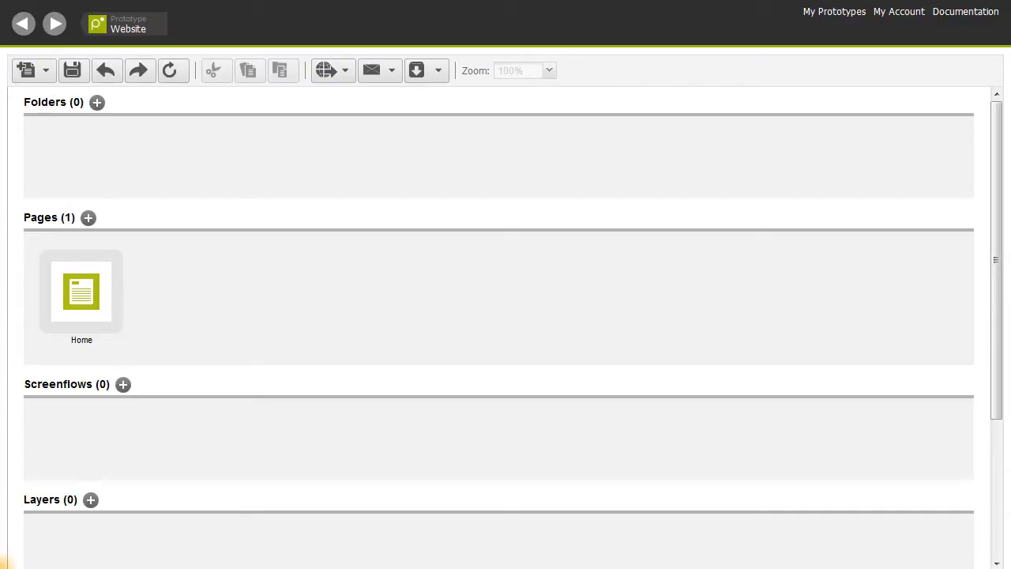
Open the Home page and add a global layer named "Content" to it
click(96, 297)
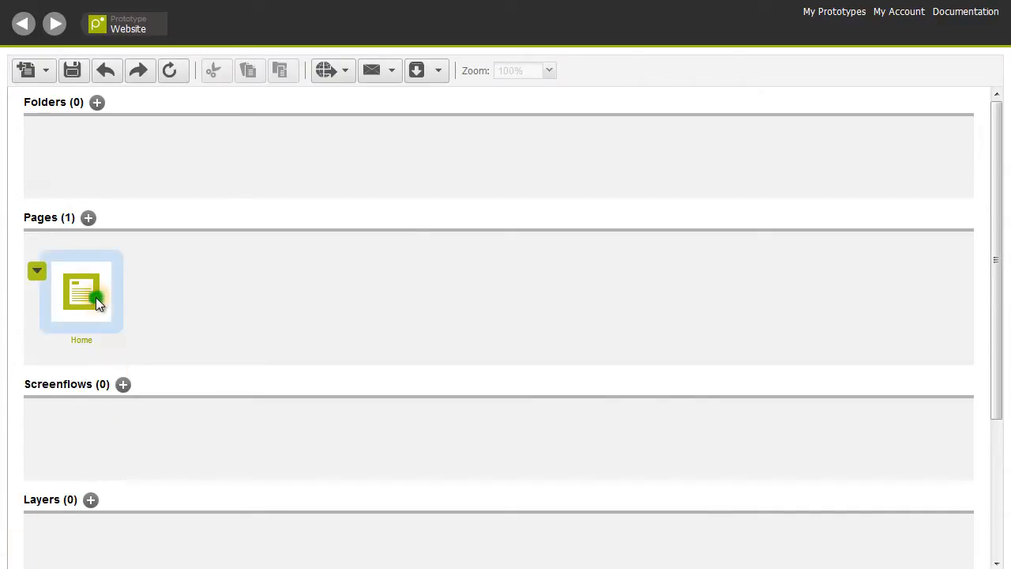
click(96, 297)
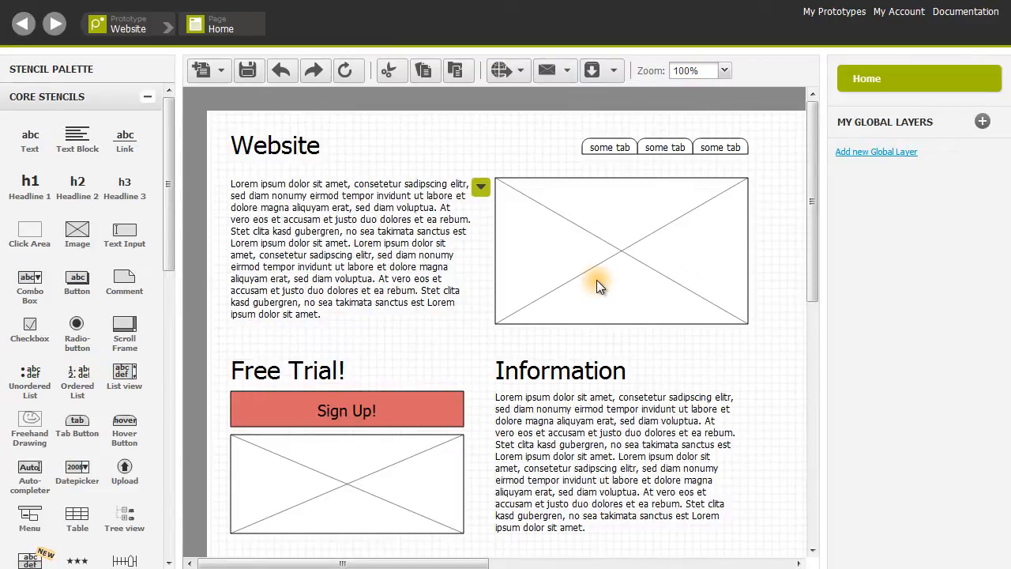
click(982, 120)
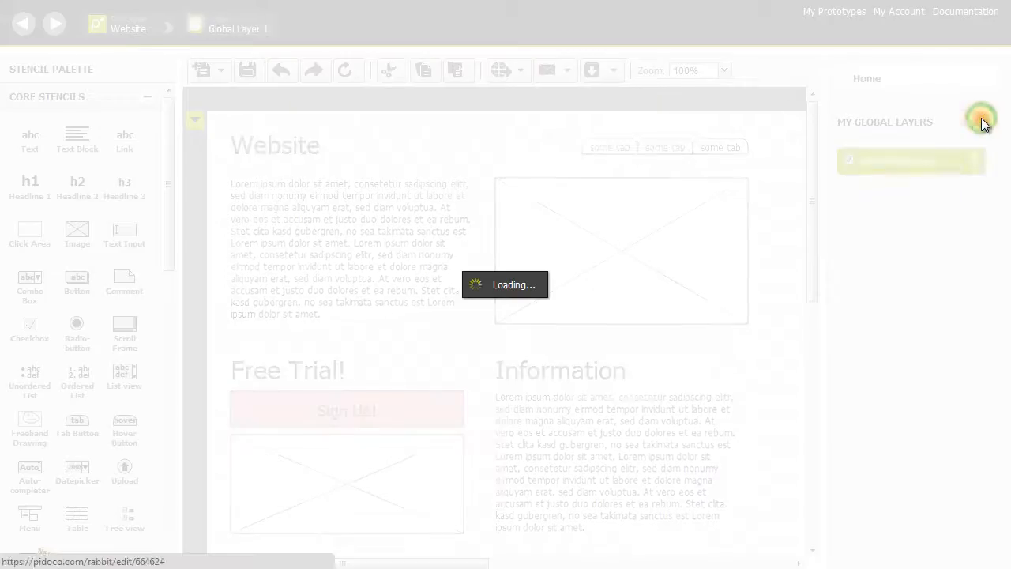
double_click(908, 164)
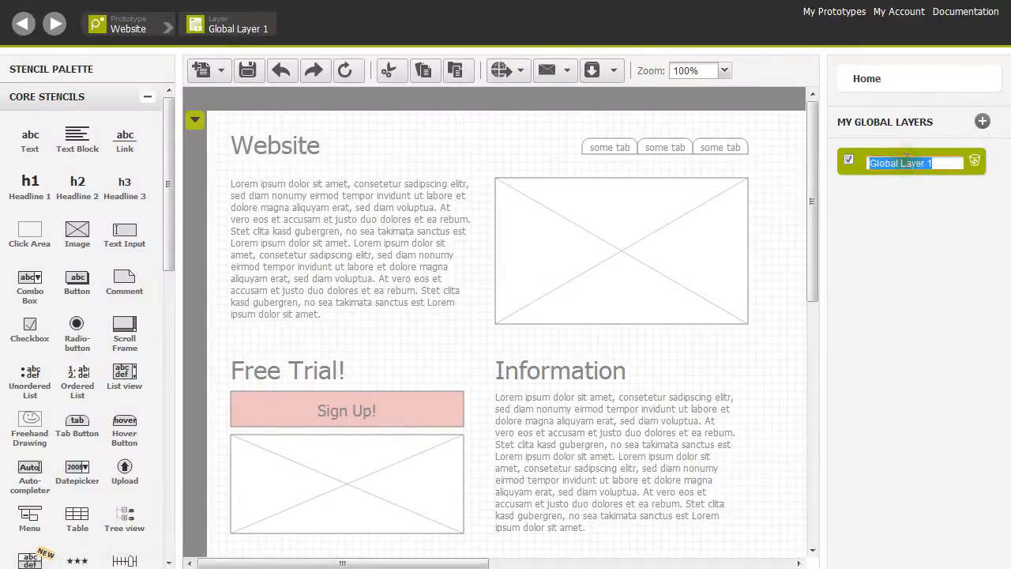
text(Content)
key(Return)
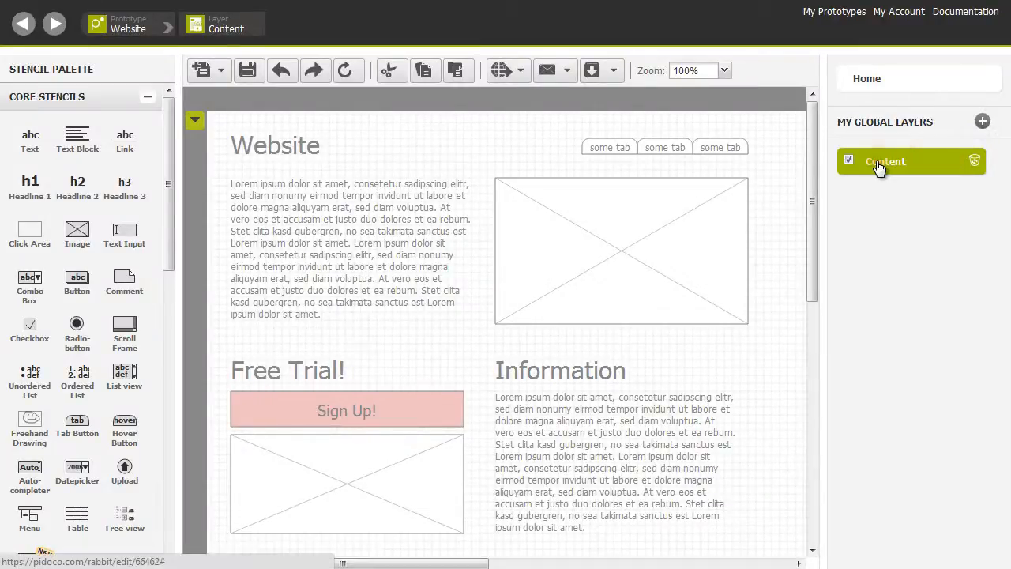
Move all elements from the Home page's own layer onto the Content layer
click(885, 83)
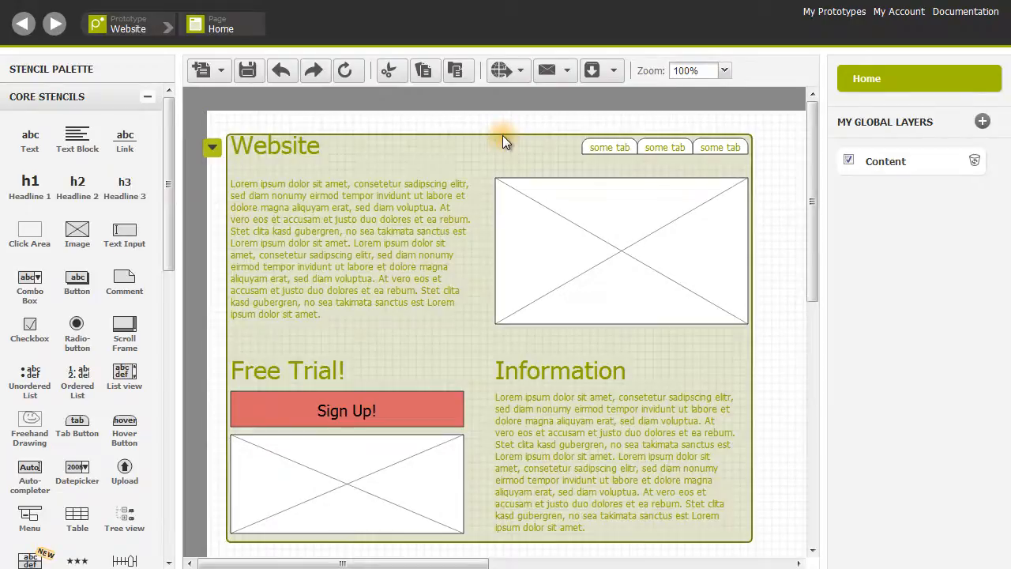
key(Delete)
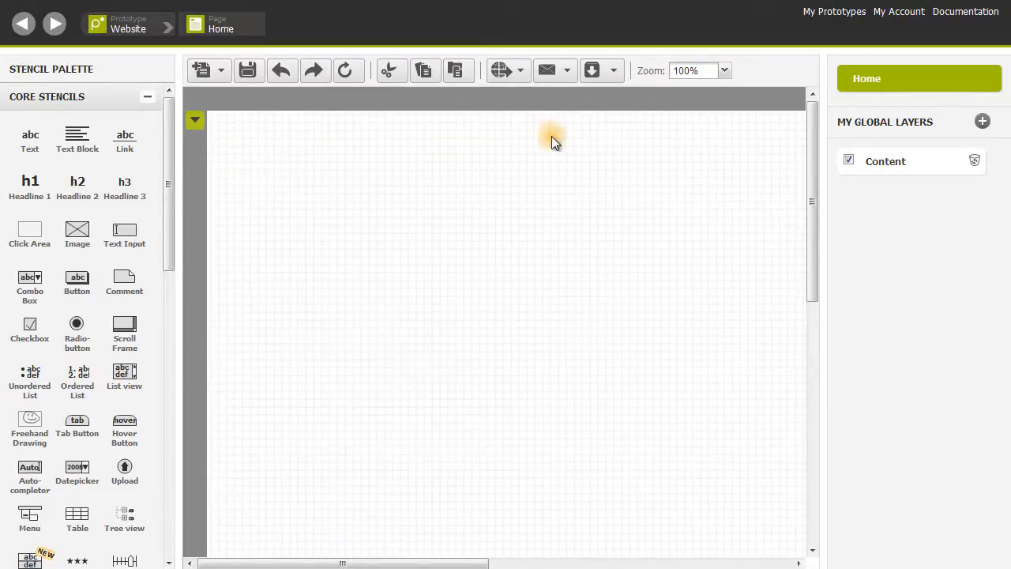
click(885, 163)
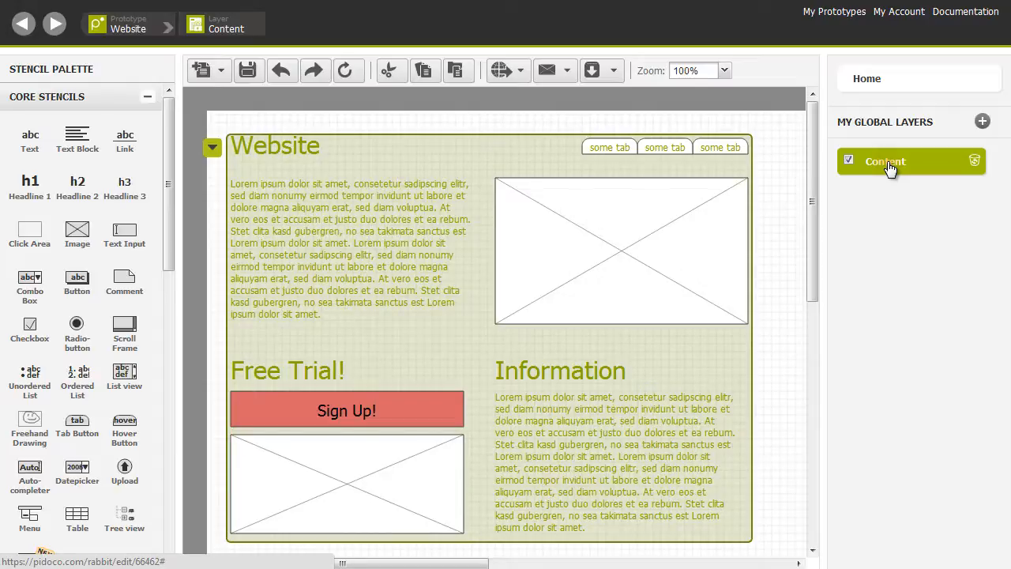
Duplicate the Home page and rename the copy "Popup"
click(879, 81)
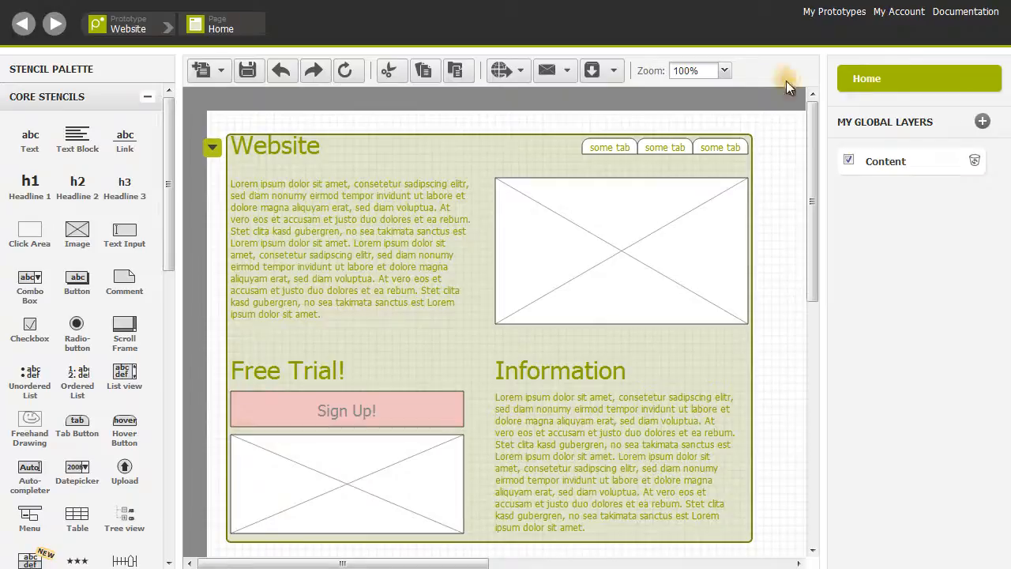
click(174, 16)
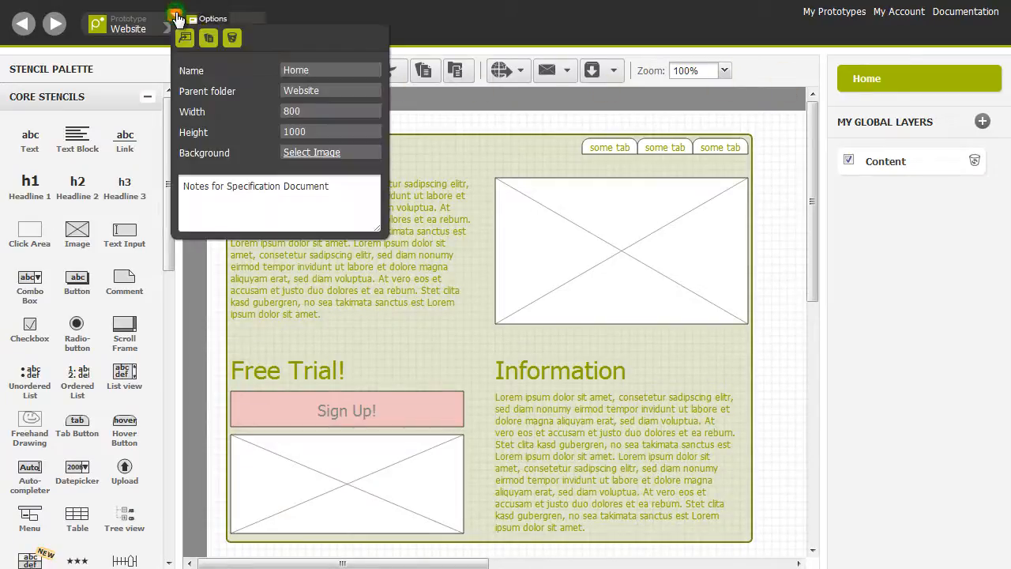
click(210, 41)
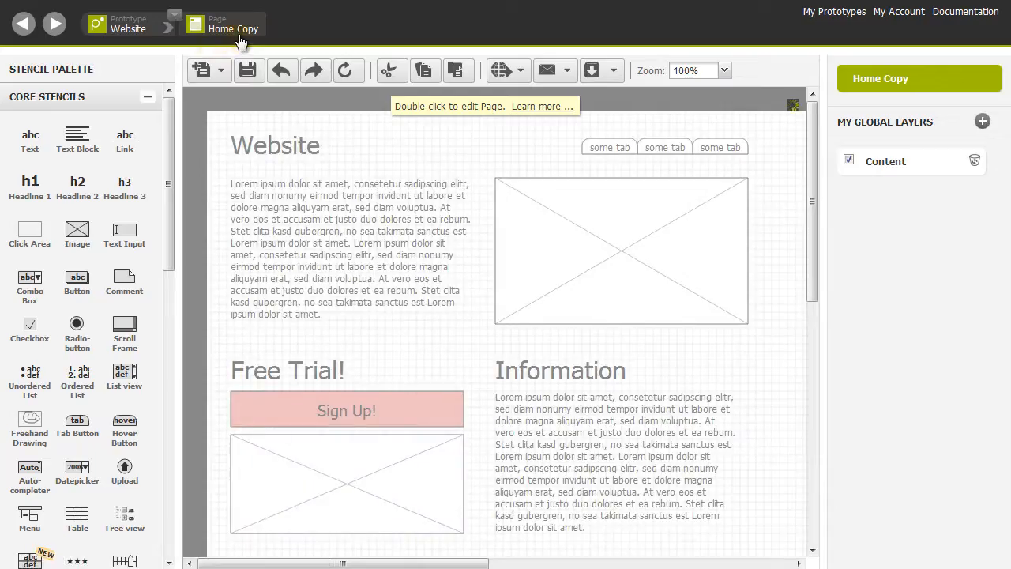
click(236, 29)
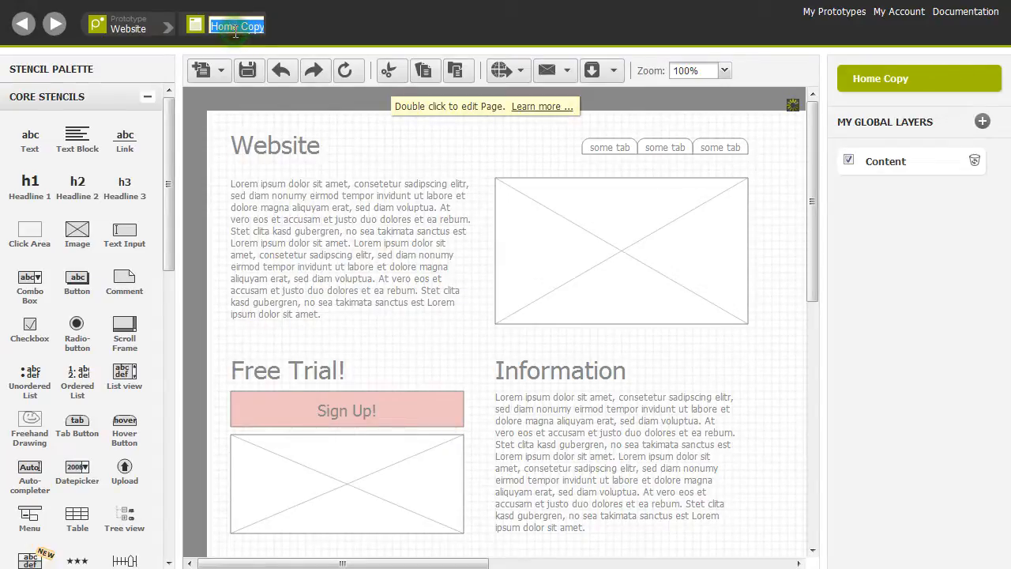
text(Popup)
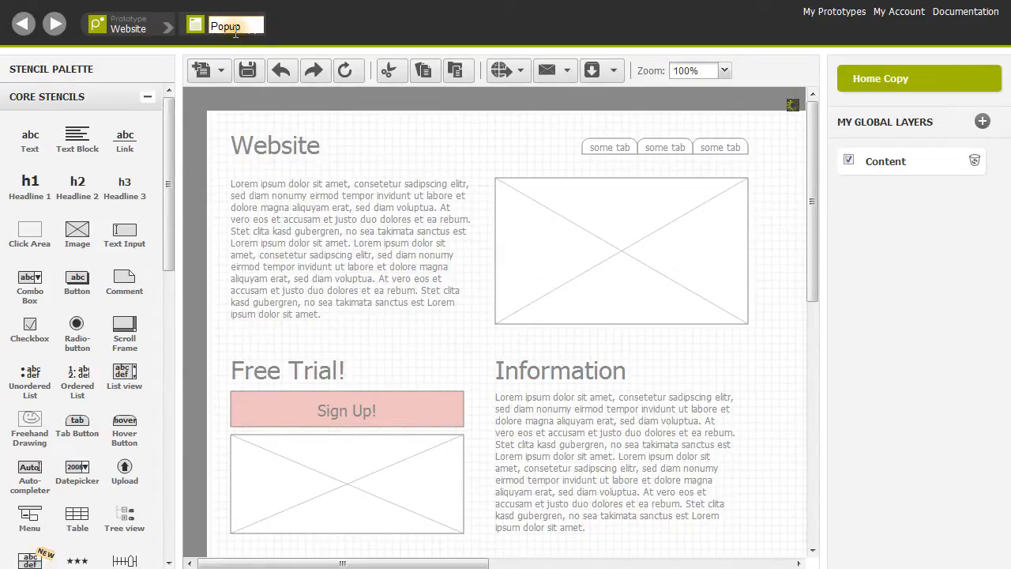
click(350, 130)
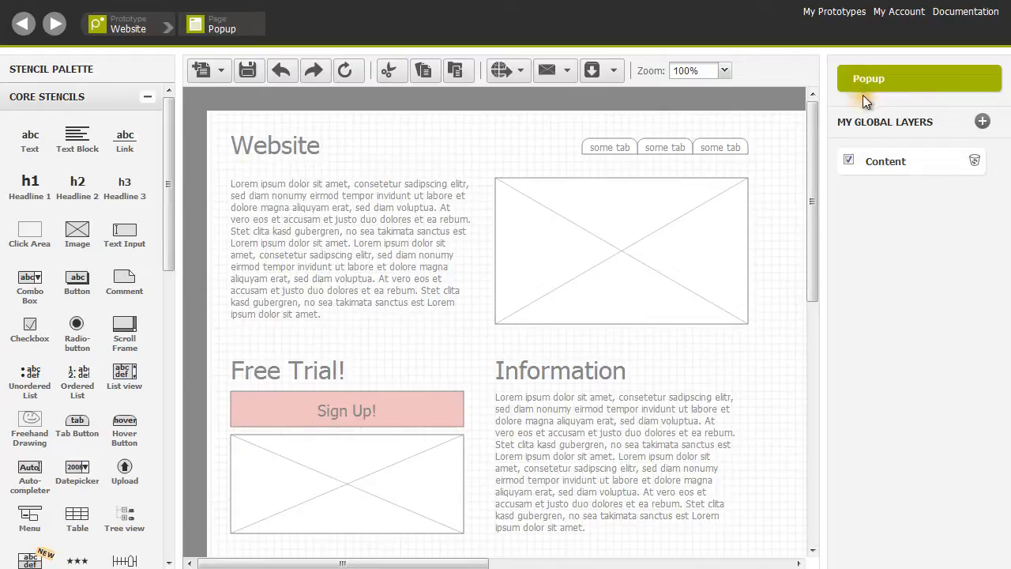
Add a rectangle about 330 wide and 245 high on the Popup page's own layer, over the middle of the website content
click(873, 162)
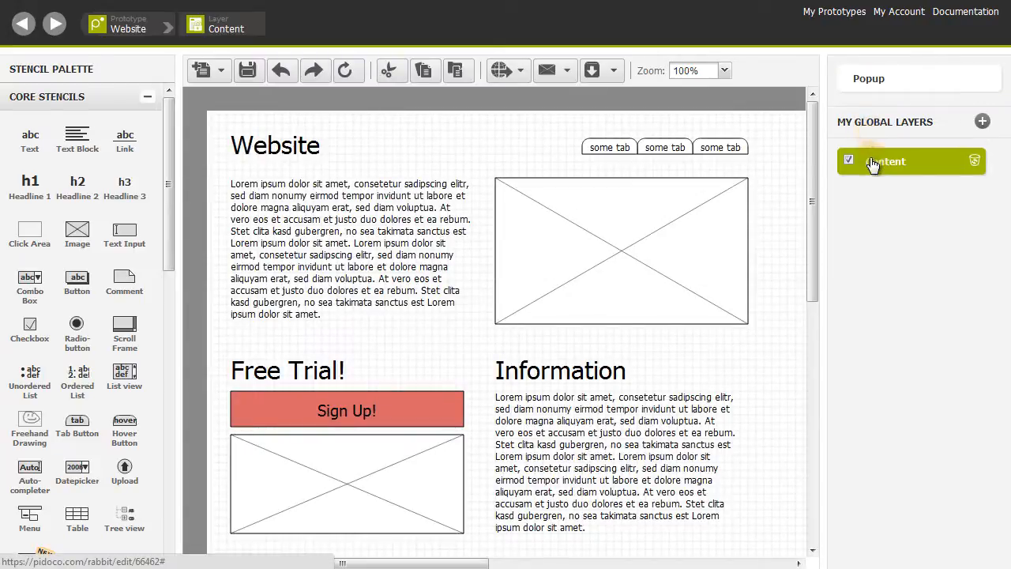
click(870, 87)
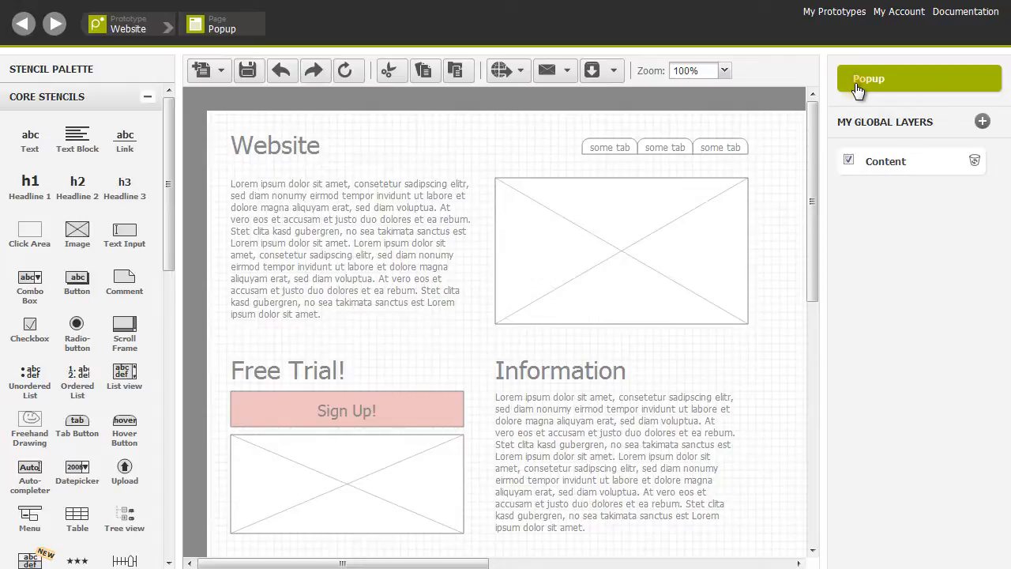
drag(165, 218, 171, 362)
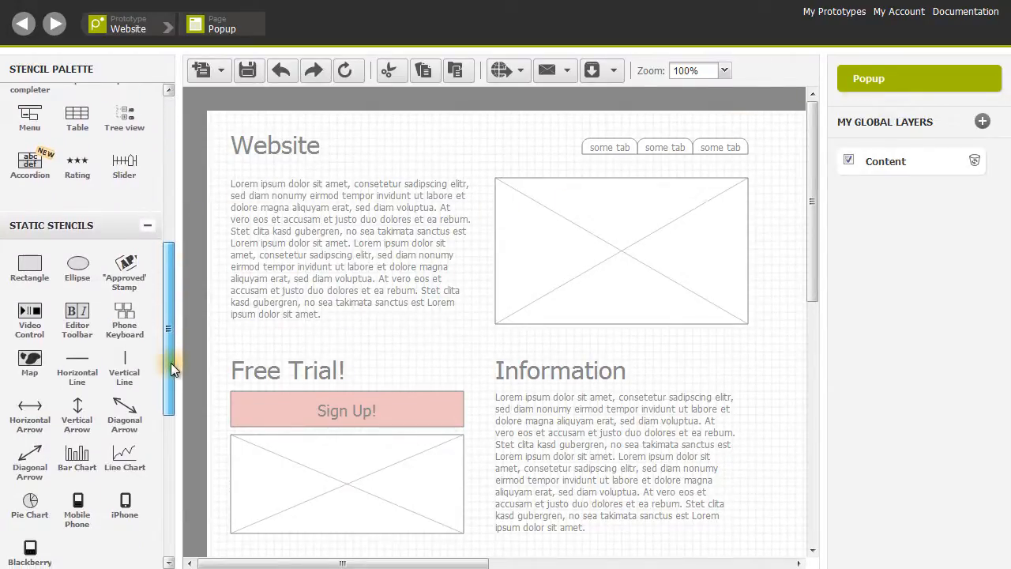
click(32, 267)
drag(31, 267, 278, 151)
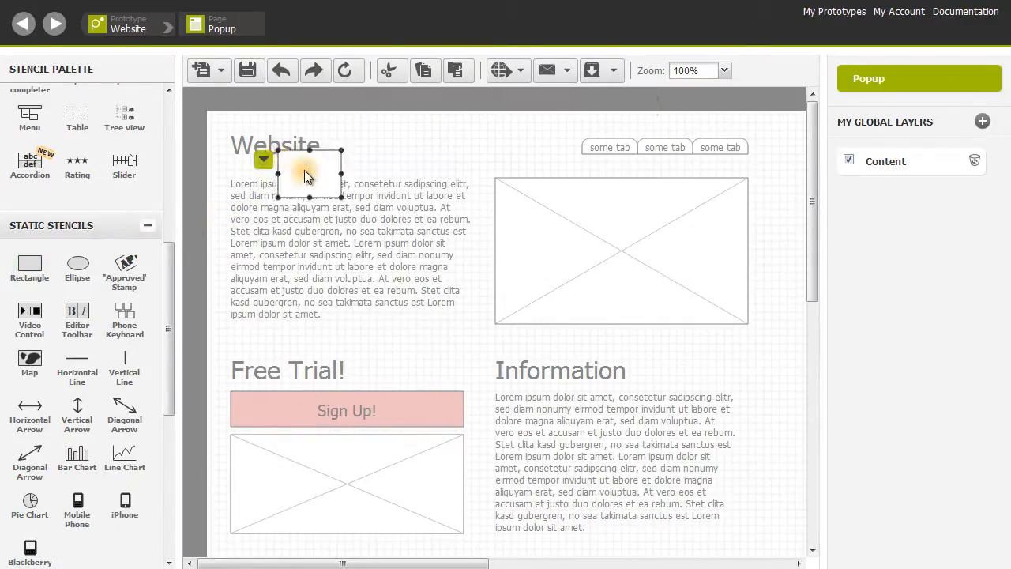
drag(341, 197, 542, 342)
drag(435, 244, 517, 288)
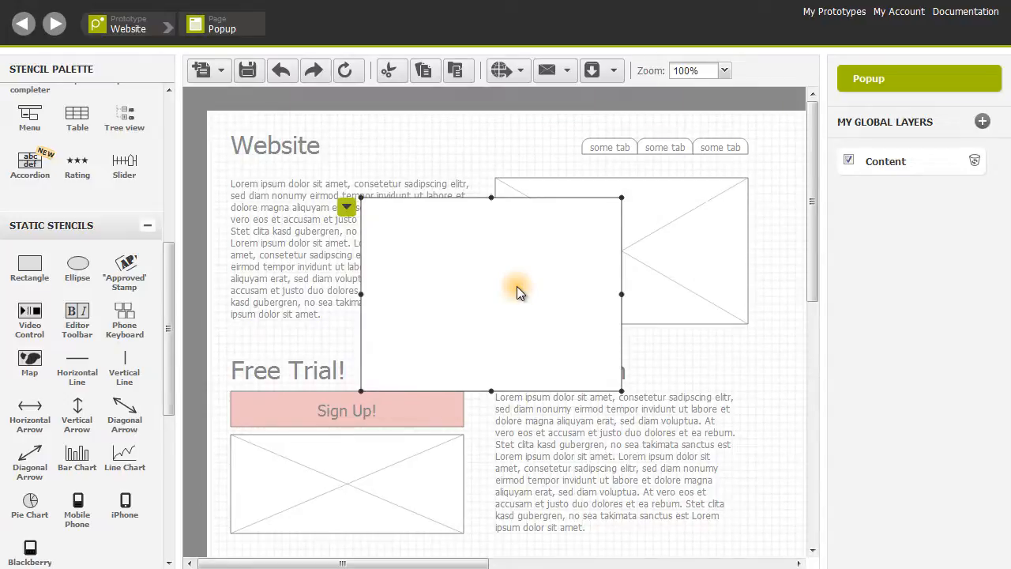
Set the popup rectangle's fill color to Blue
click(348, 208)
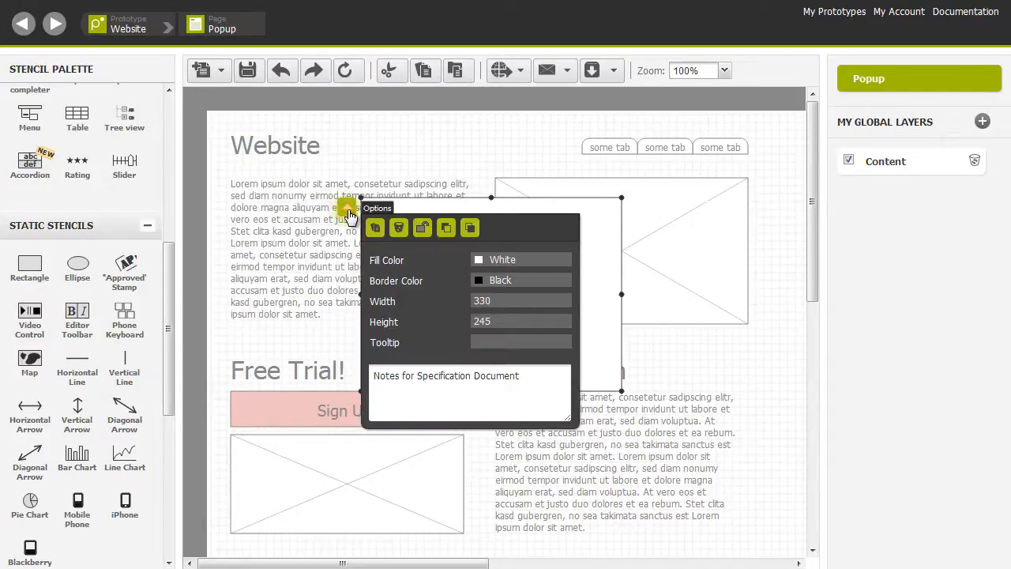
click(521, 261)
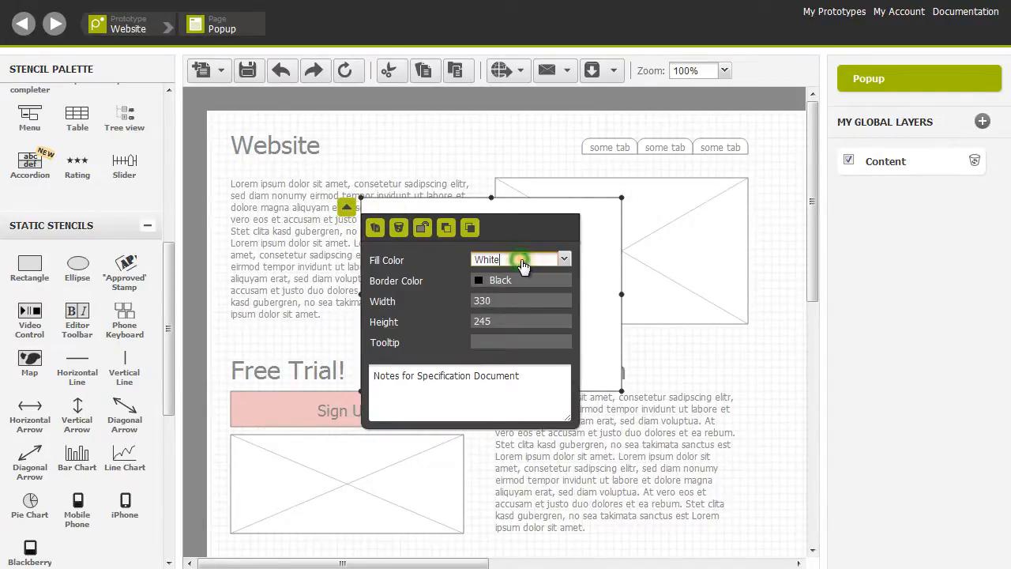
click(563, 260)
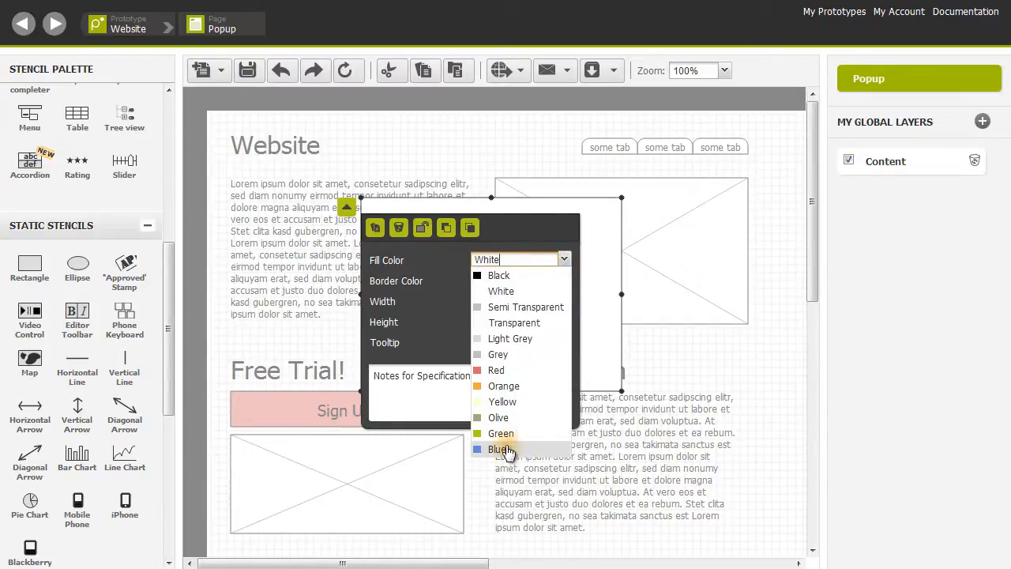
click(503, 450)
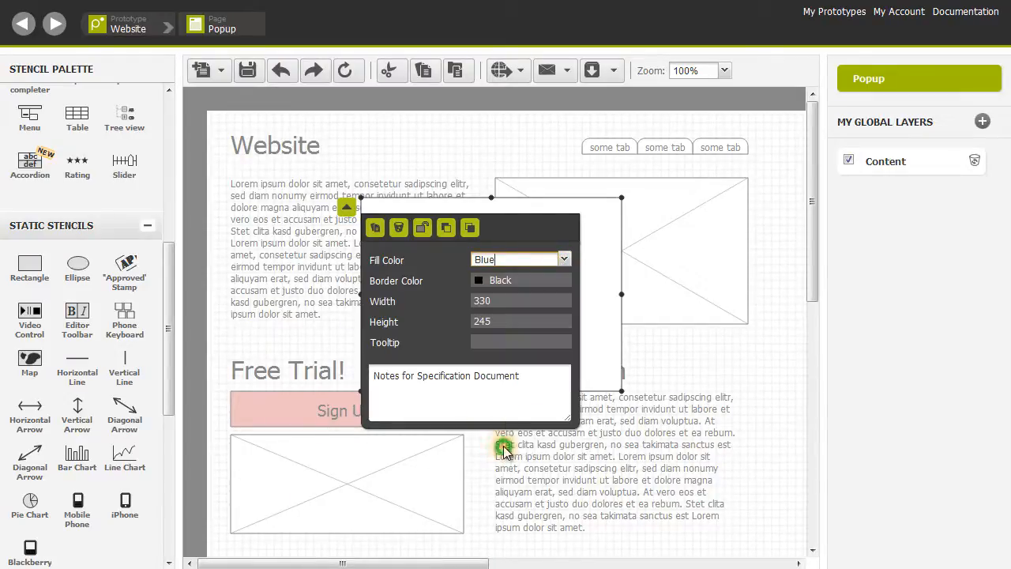
click(597, 253)
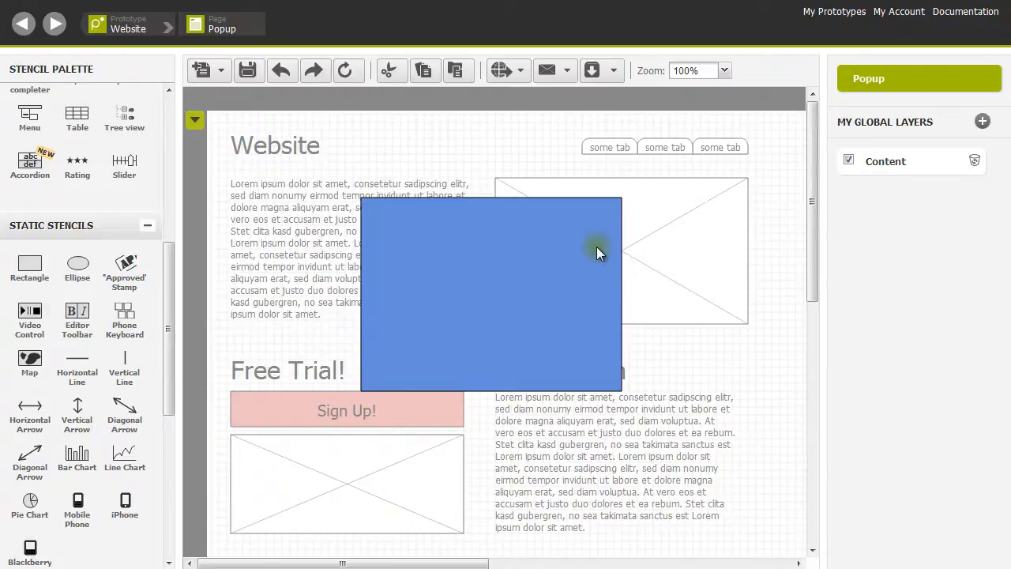
Add a second rectangle about 750 wide and 560 high, starting at the page's upper-left corner and covering the website content
click(29, 265)
drag(79, 269, 299, 149)
drag(359, 191, 796, 556)
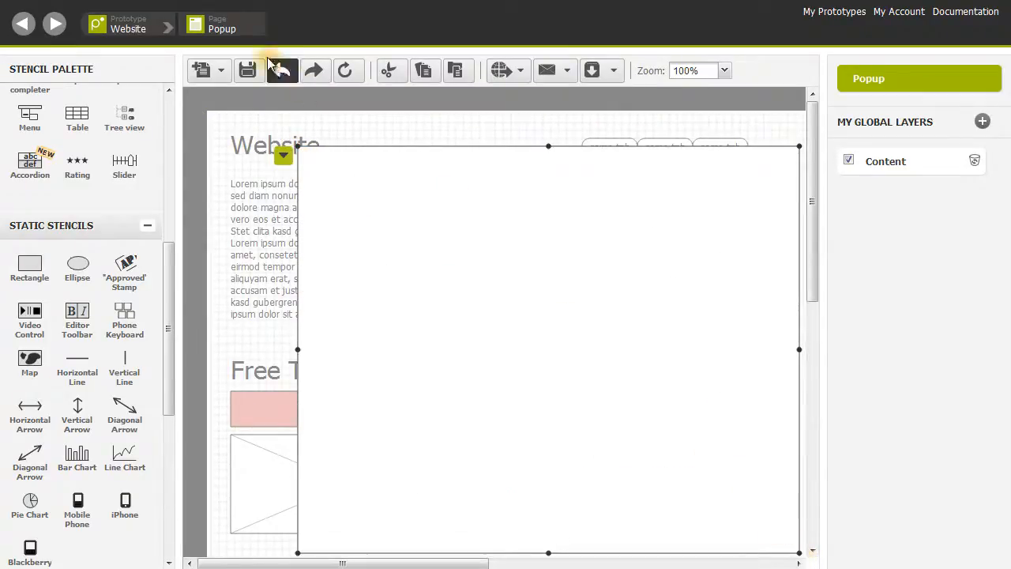
drag(354, 193, 255, 139)
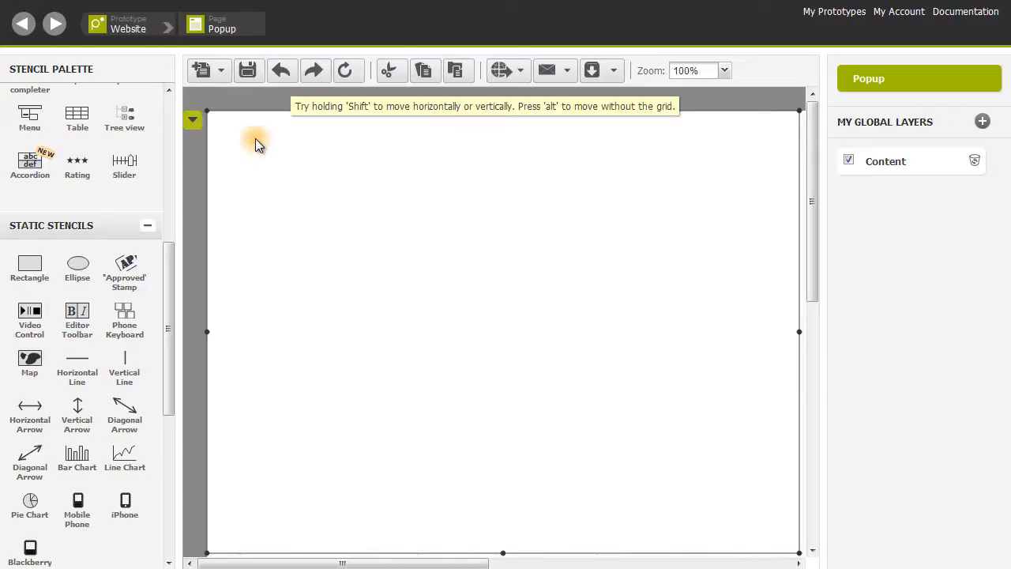
Send the large rectangle to the back of its layer and set its fill color to Semi Transparent
right_click(253, 135)
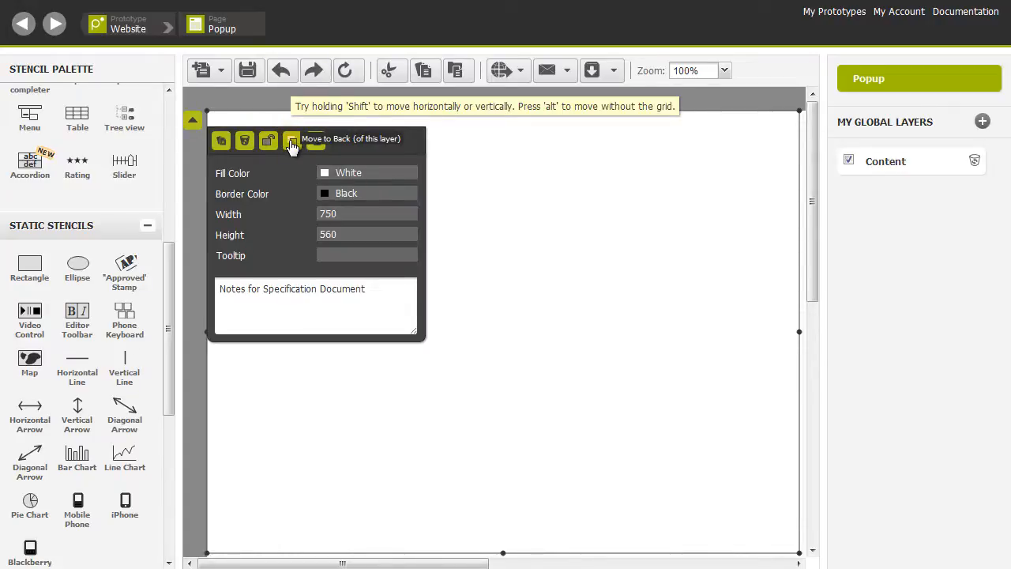
click(291, 142)
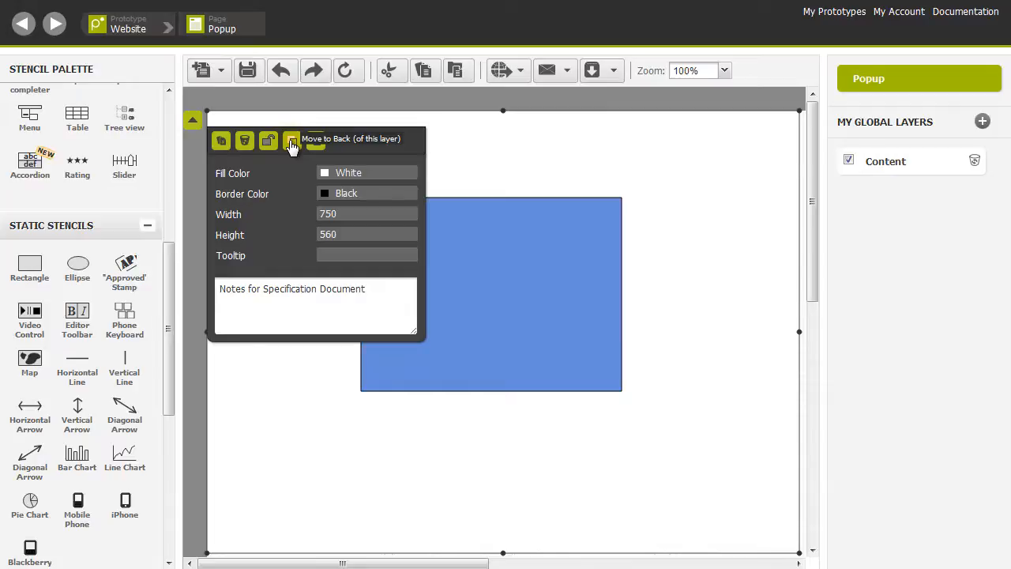
click(392, 173)
click(408, 175)
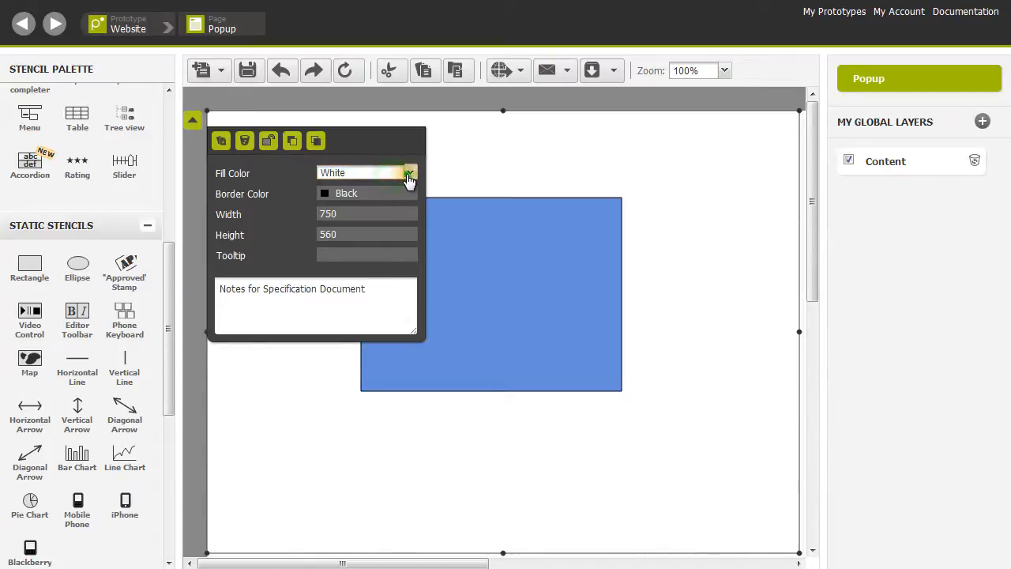
click(404, 223)
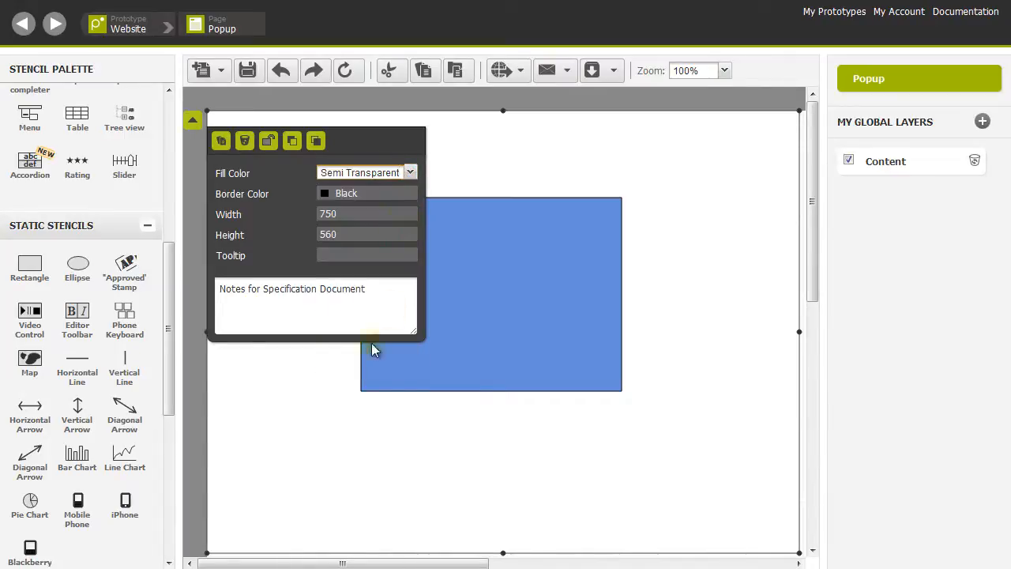
click(336, 364)
click(386, 304)
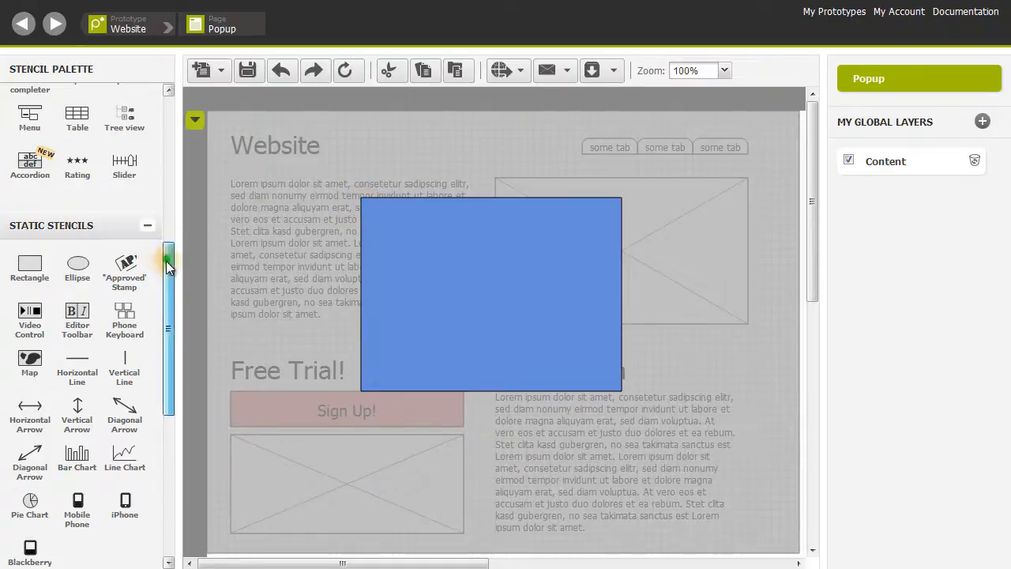
Place a Cancel icon in the upper-right corner of the blue rectangle
drag(165, 261, 165, 374)
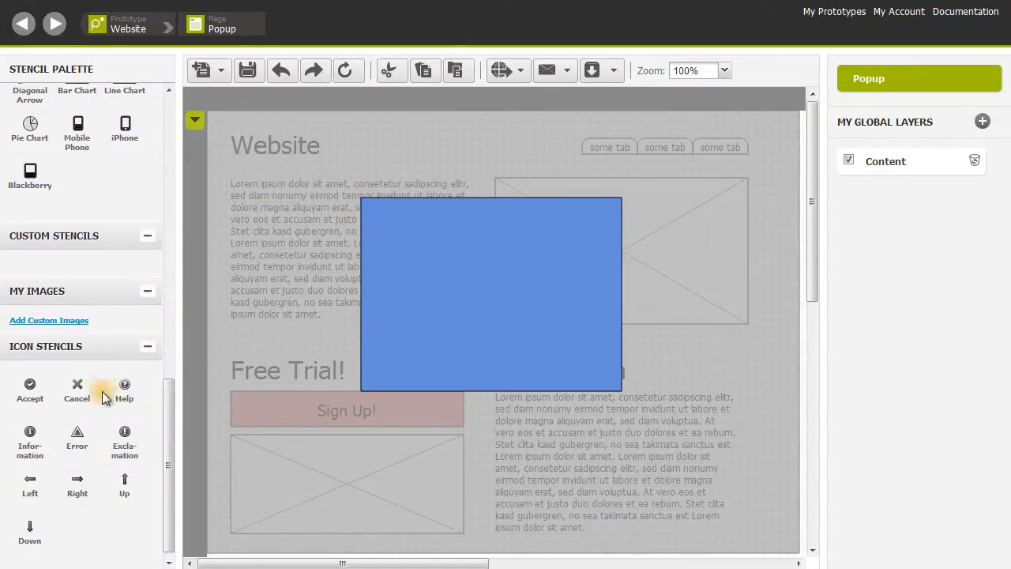
click(77, 387)
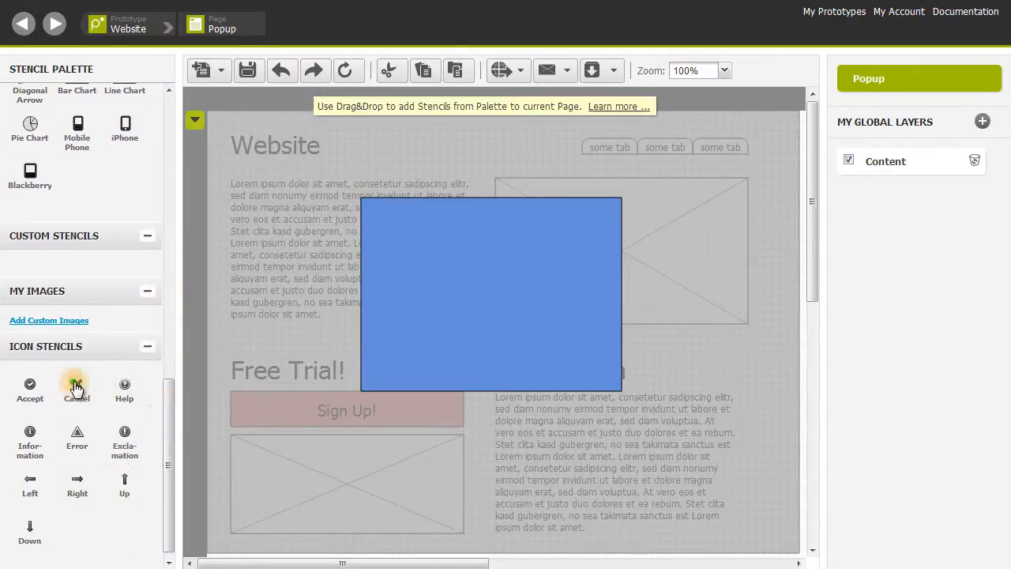
click(609, 212)
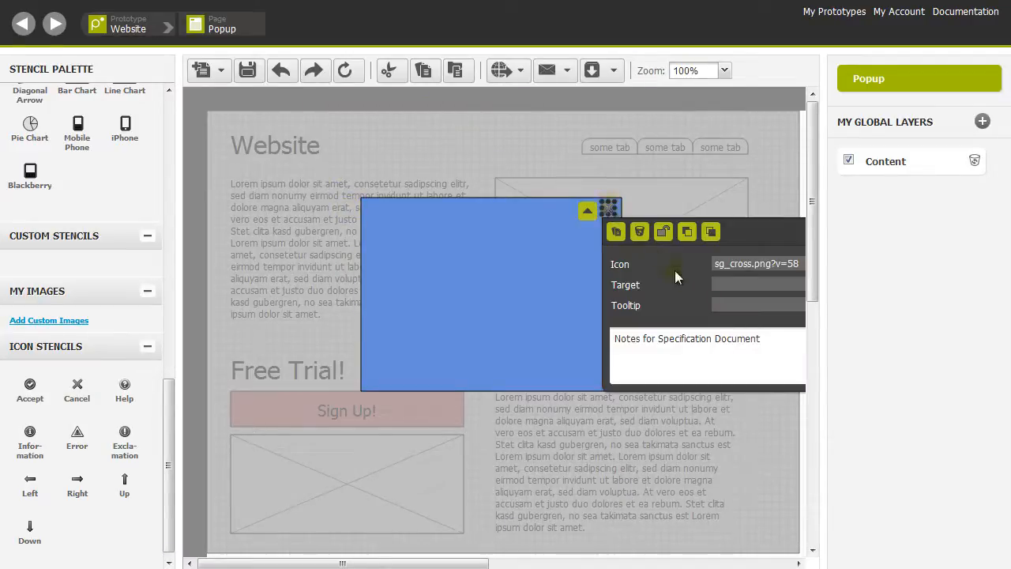
Set the Cancel icon's target to the Home page
click(725, 284)
click(803, 285)
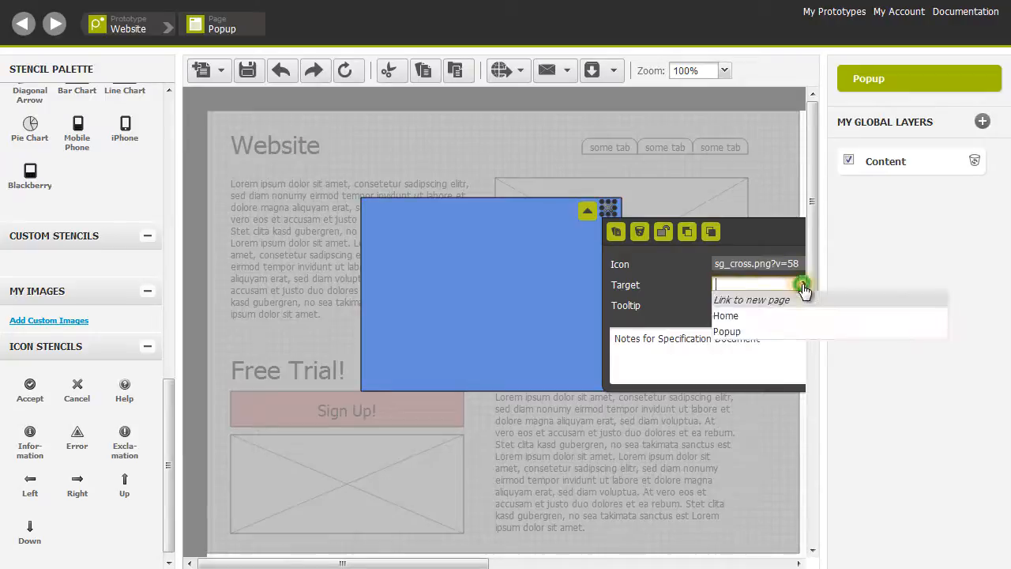
click(750, 317)
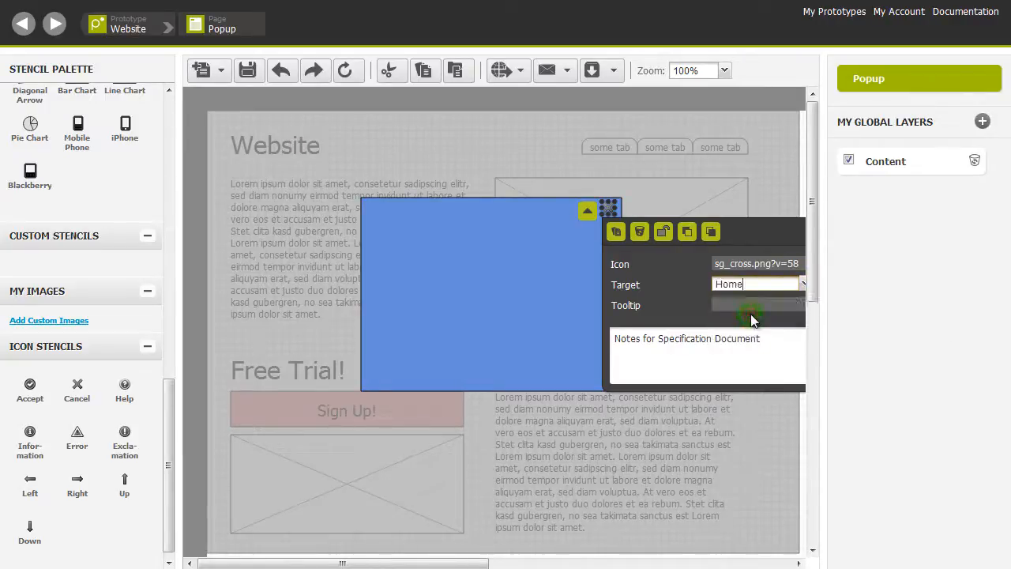
click(563, 306)
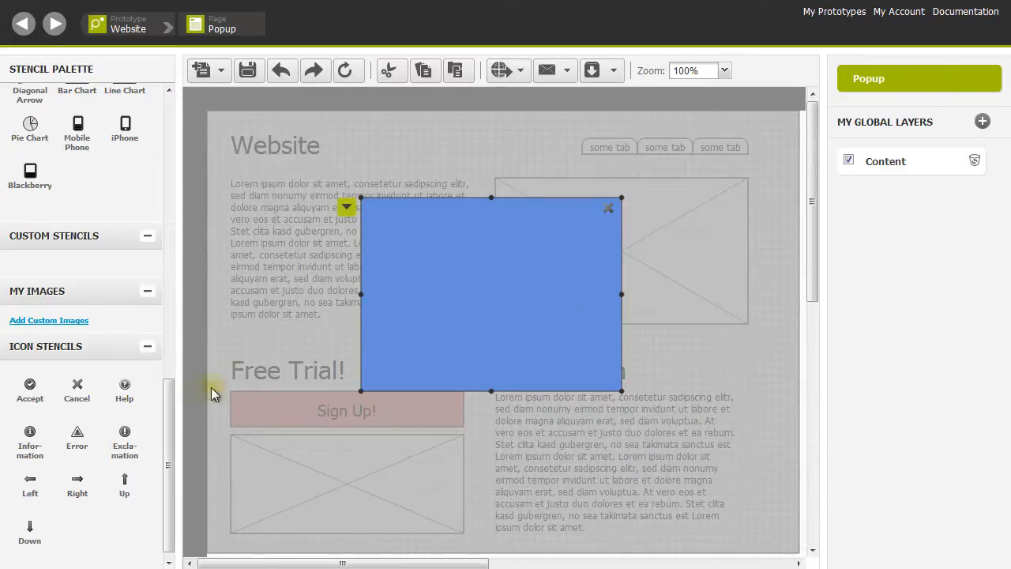
Place two text labels one below the other in the left part of the blue popup rectangle
drag(165, 412, 177, 129)
drag(30, 134, 393, 259)
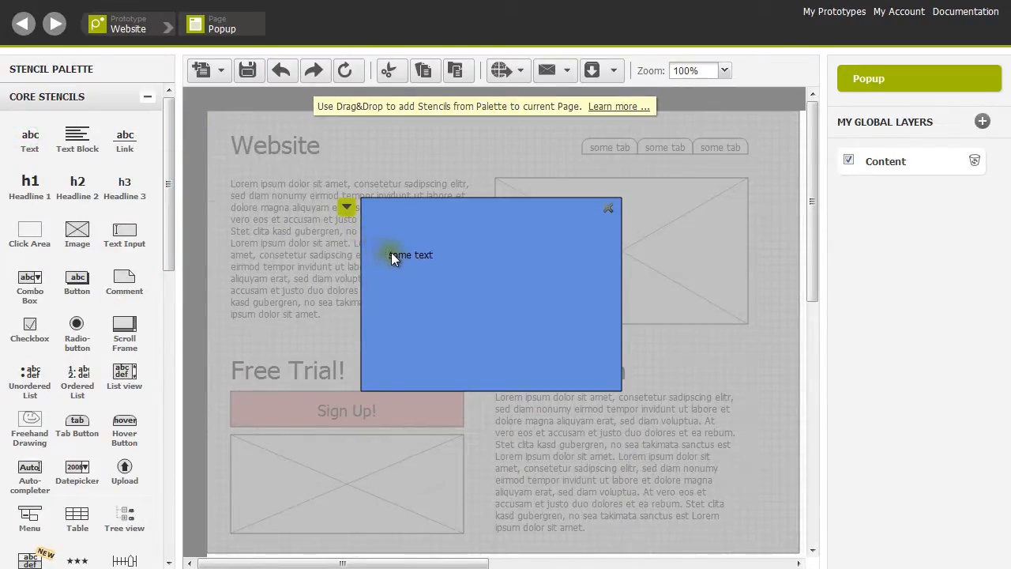
drag(30, 136, 394, 294)
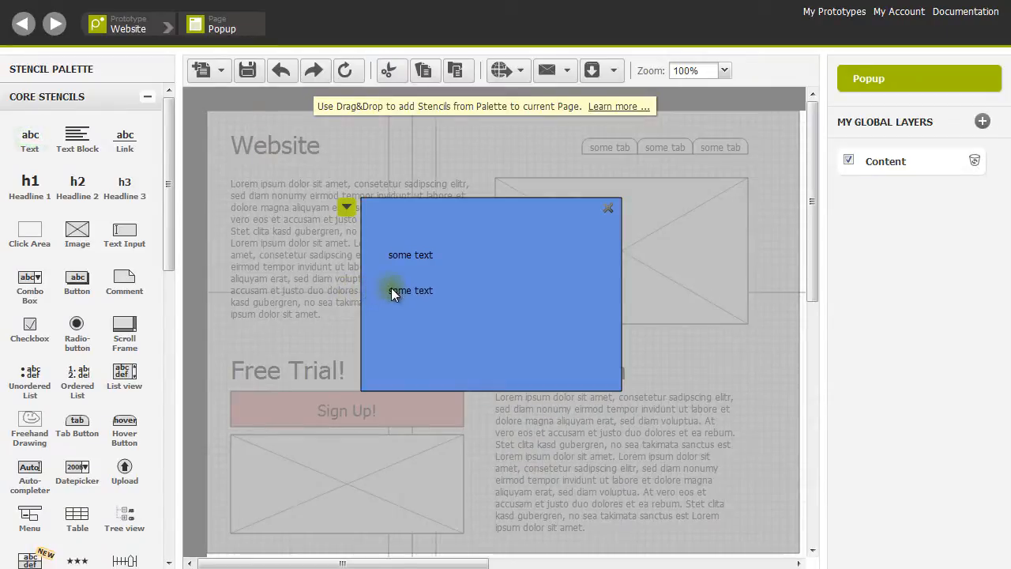
click(394, 292)
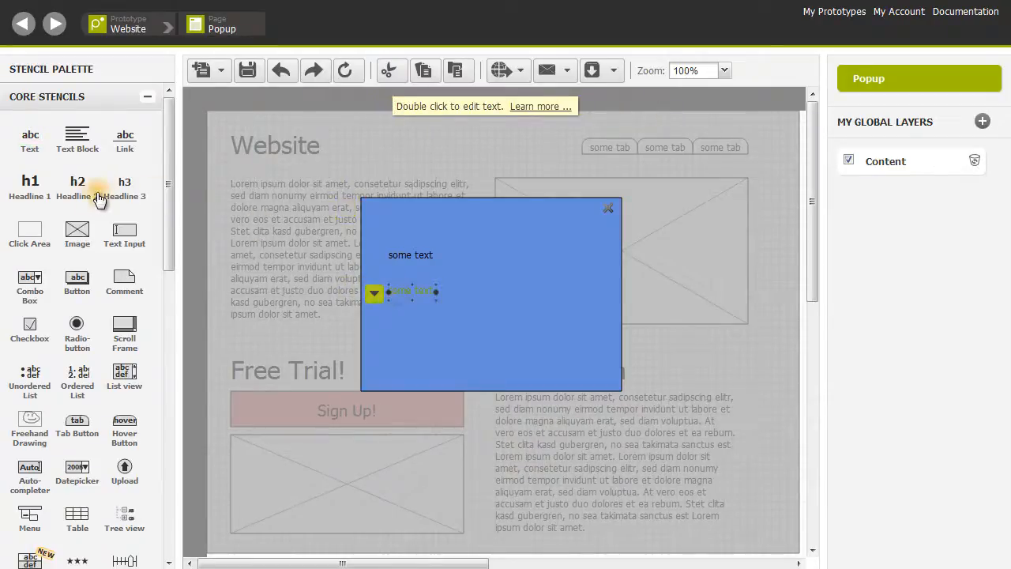
Add a text input beside each of the two popup labels and a button below the inputs
drag(124, 233, 448, 253)
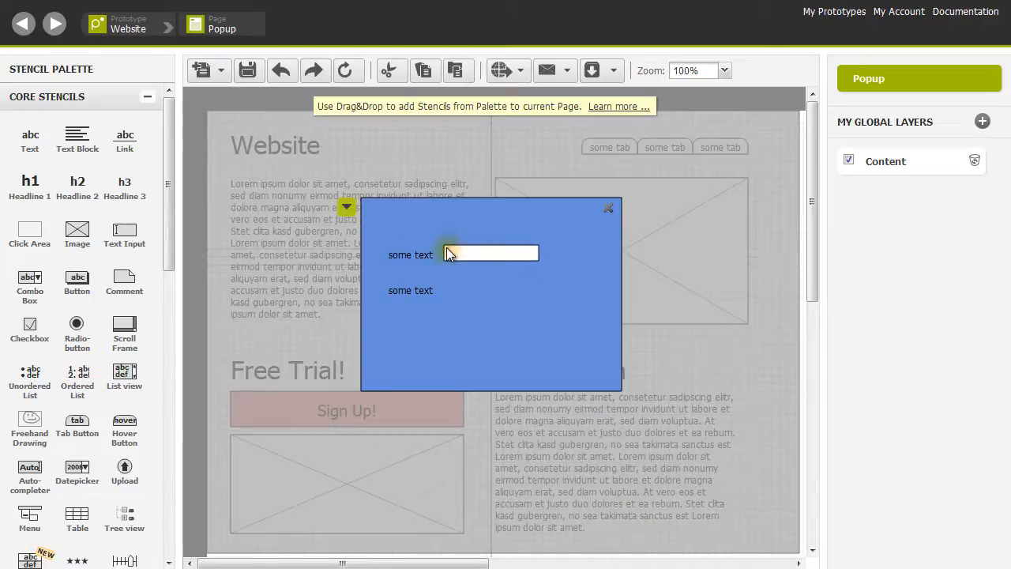
drag(125, 233, 450, 289)
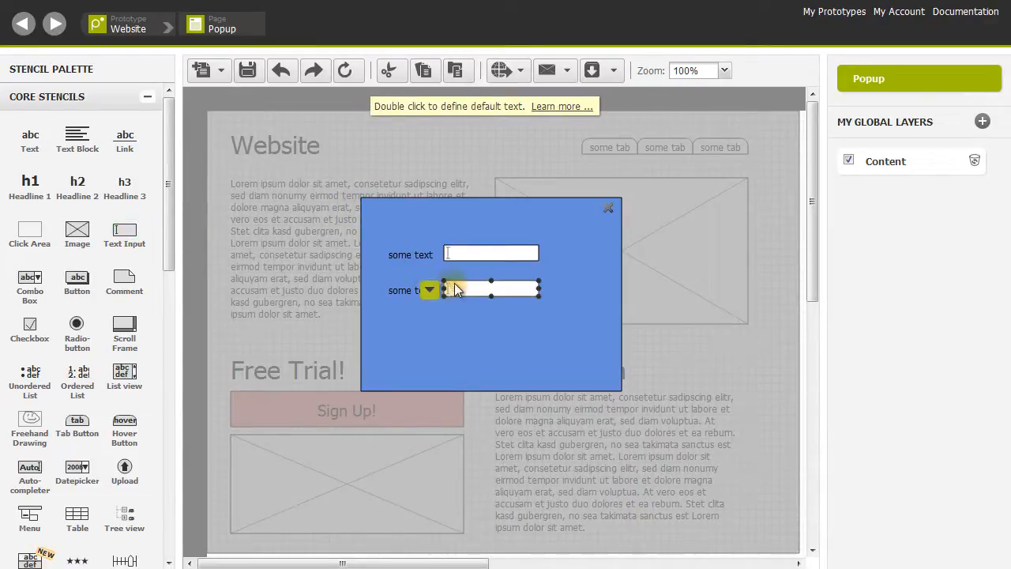
click(444, 287)
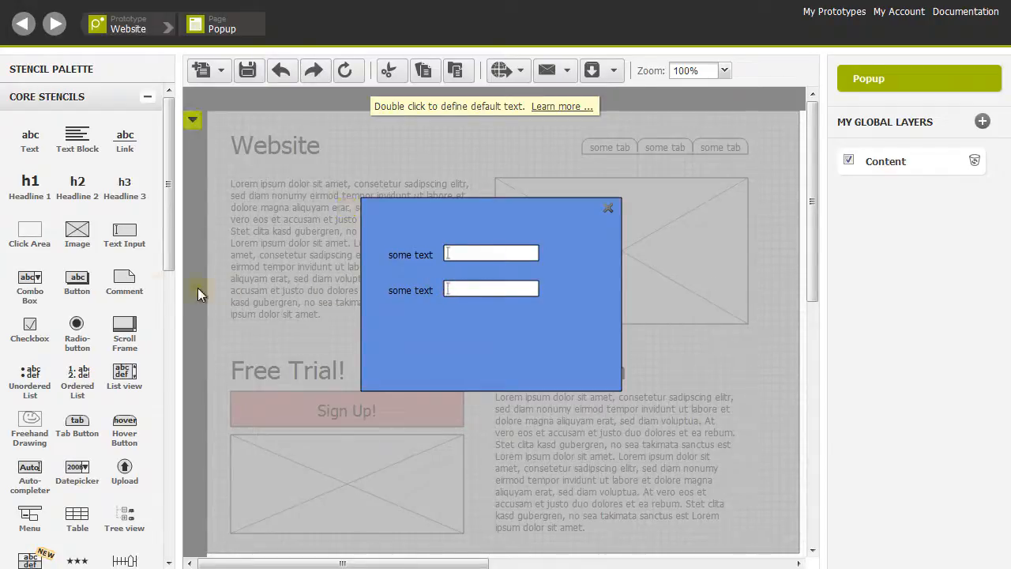
drag(76, 281, 447, 340)
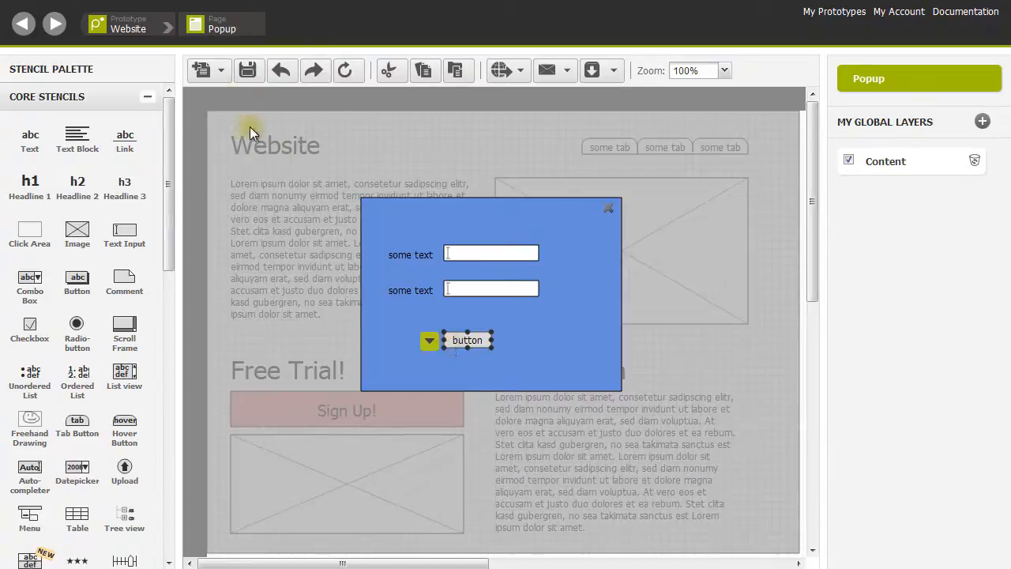
From the Home page, open the Content layer and set the Sign Up! button's target to the Popup page
click(176, 23)
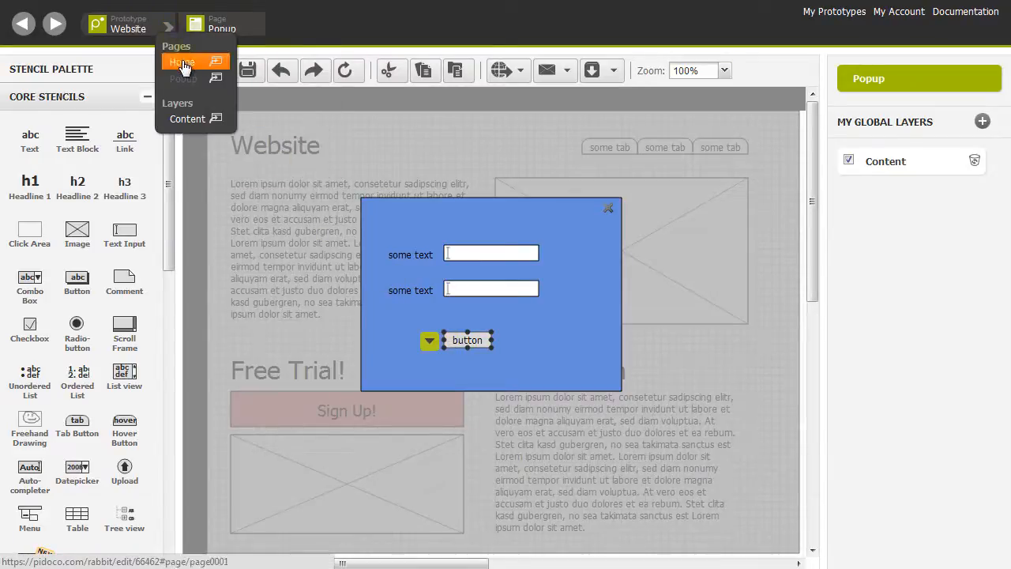
click(182, 63)
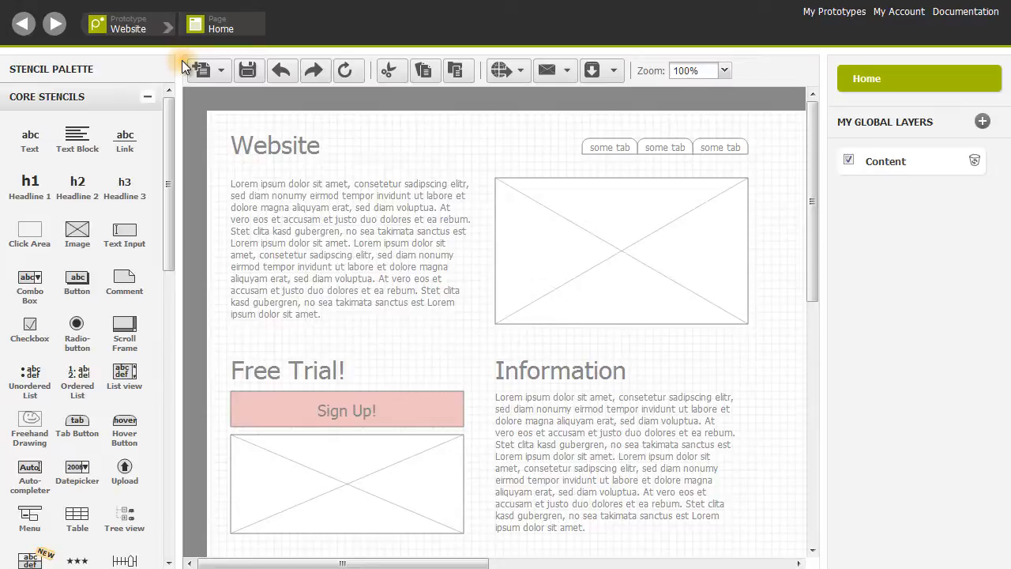
click(882, 163)
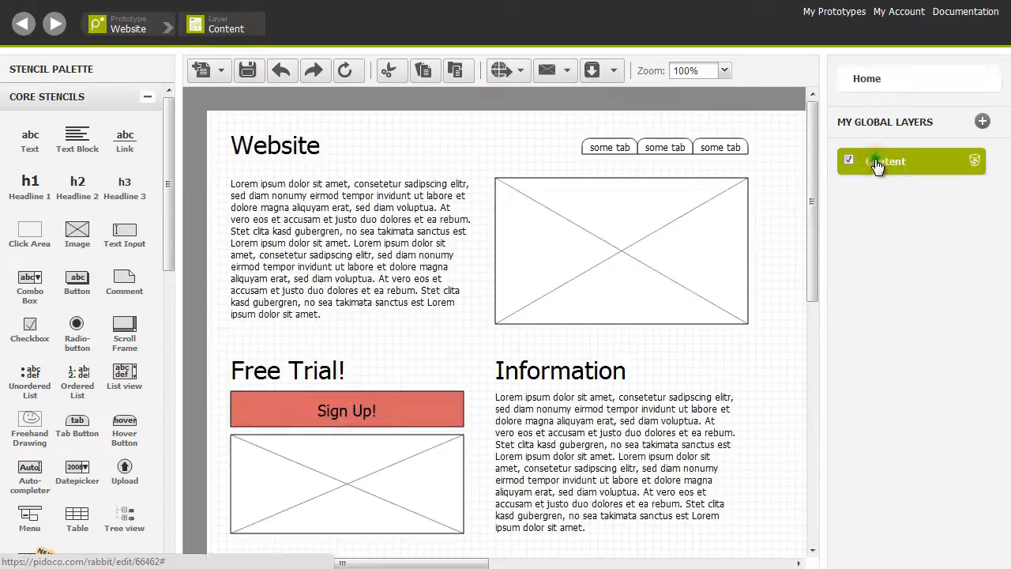
click(335, 411)
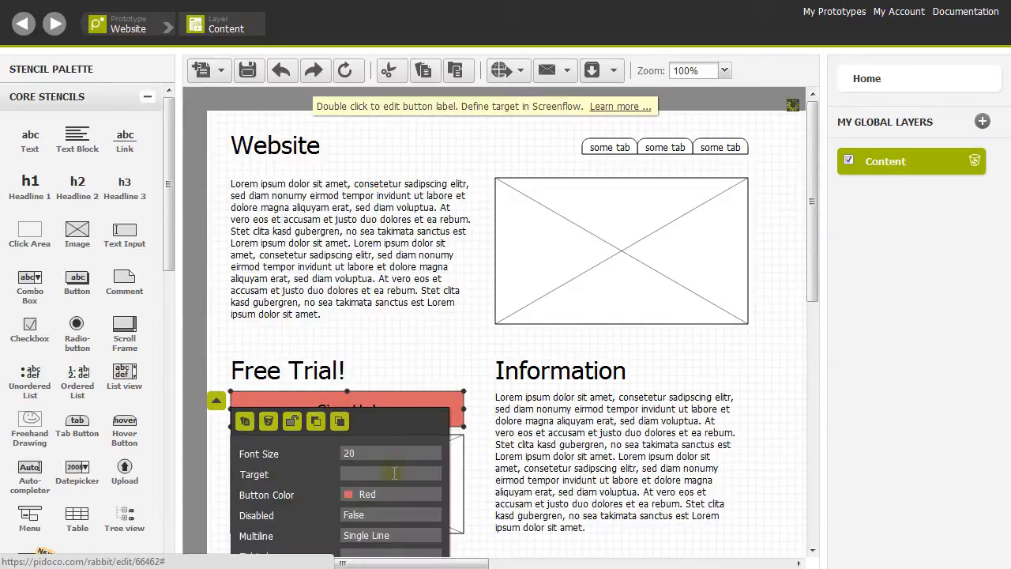
click(433, 474)
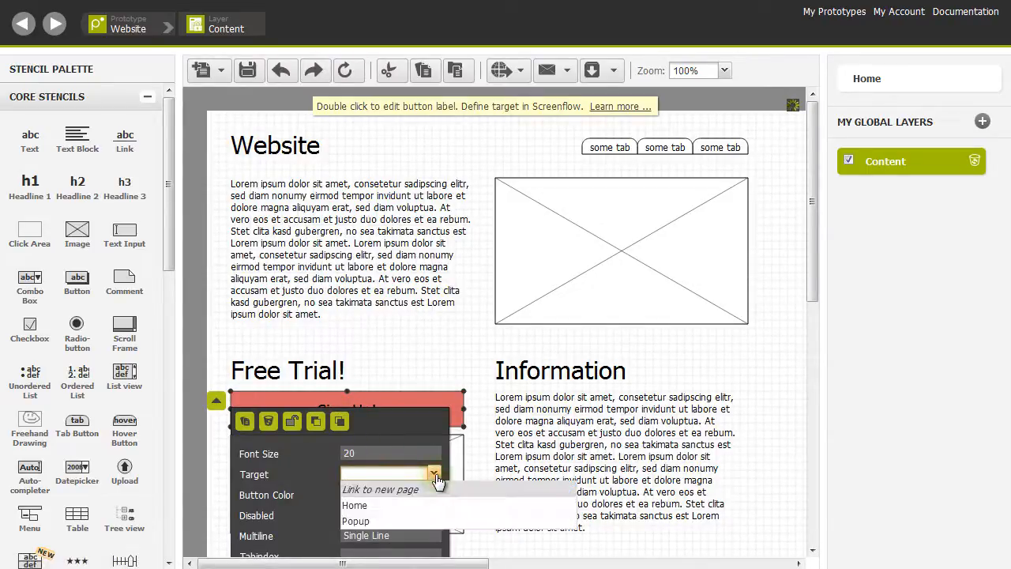
click(374, 523)
click(448, 373)
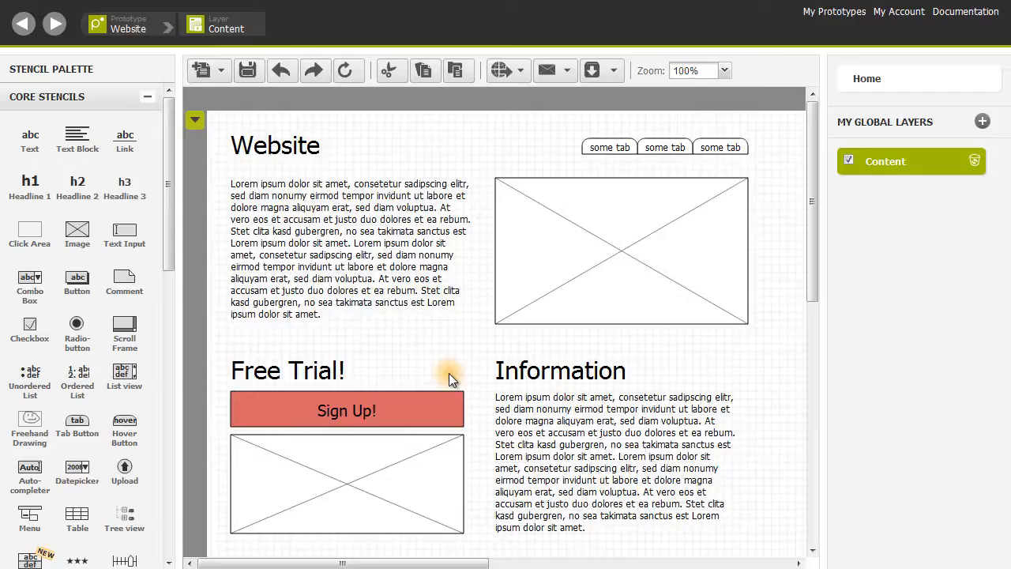
Simulate the prototype in a new window and test opening the popup with Sign Up! and closing it with the Cancel icon
mouse_move(500, 69)
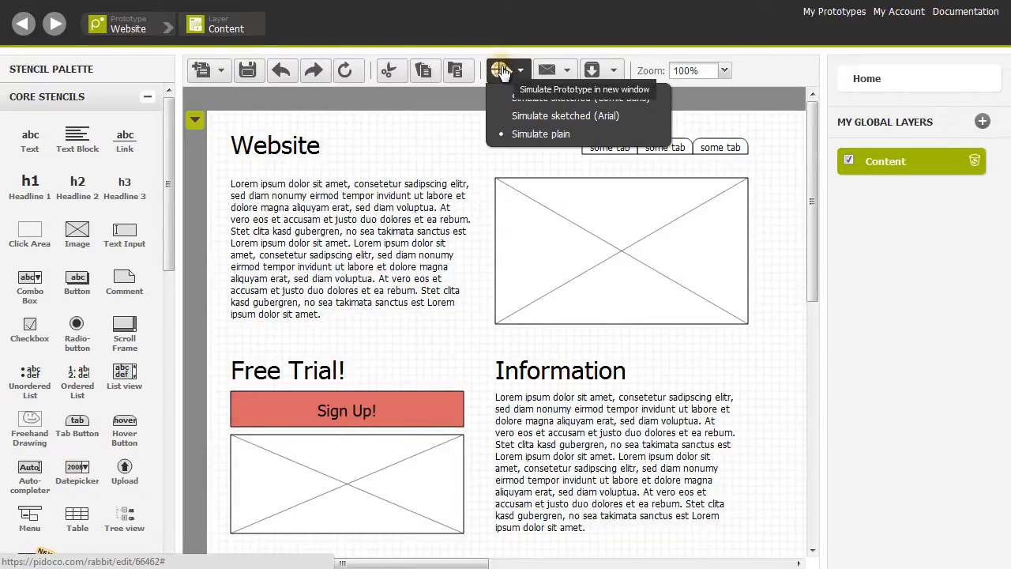
click(500, 69)
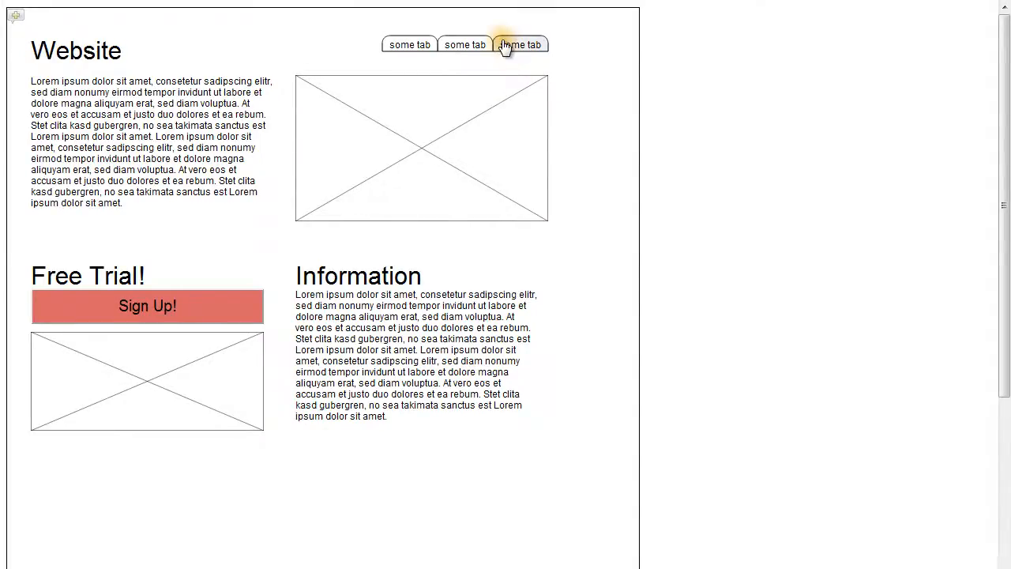
click(134, 309)
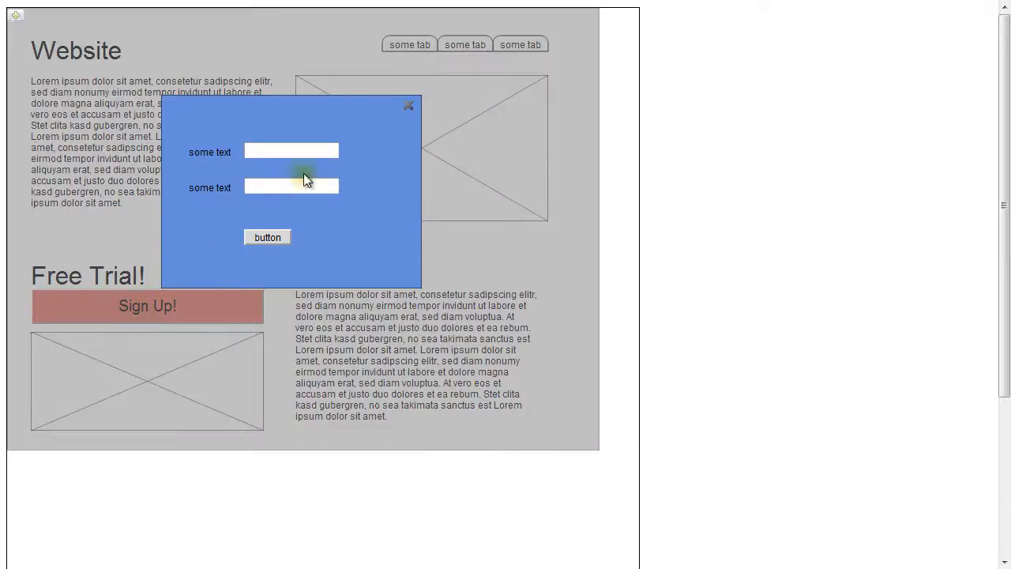
click(408, 105)
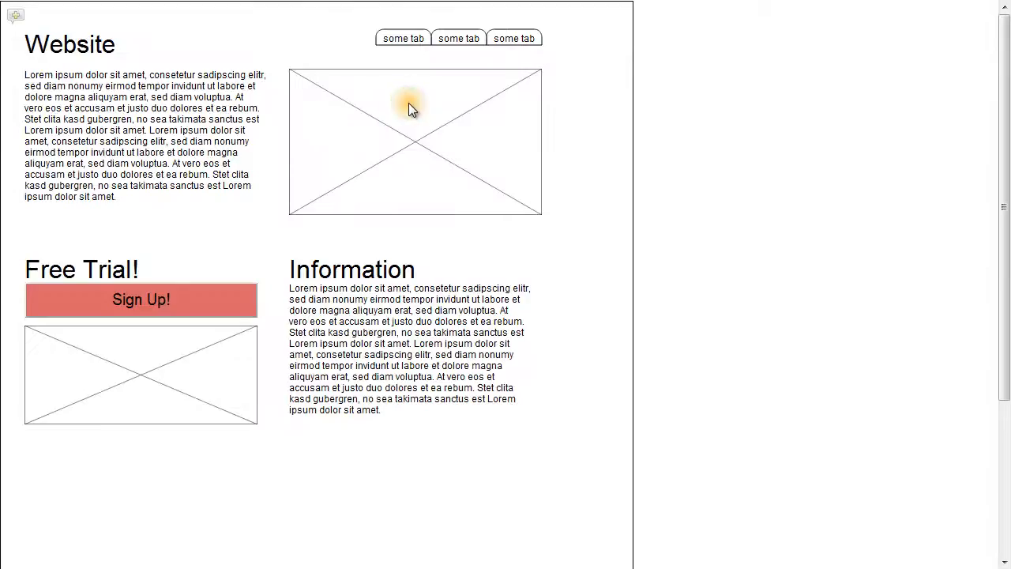